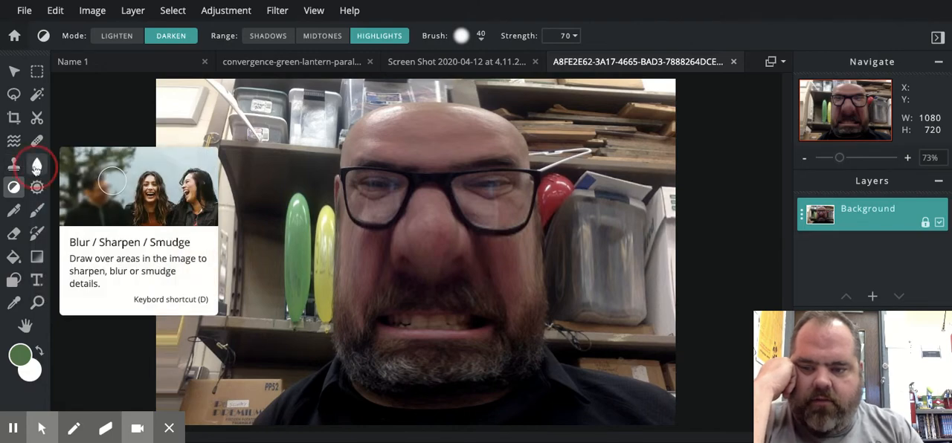
Step: Blur the edge of the forehead against the wooden boards, using the Blur tool with a size 50 brush at strength 40
{"action": "left_click", "coordinate": [37, 164]}
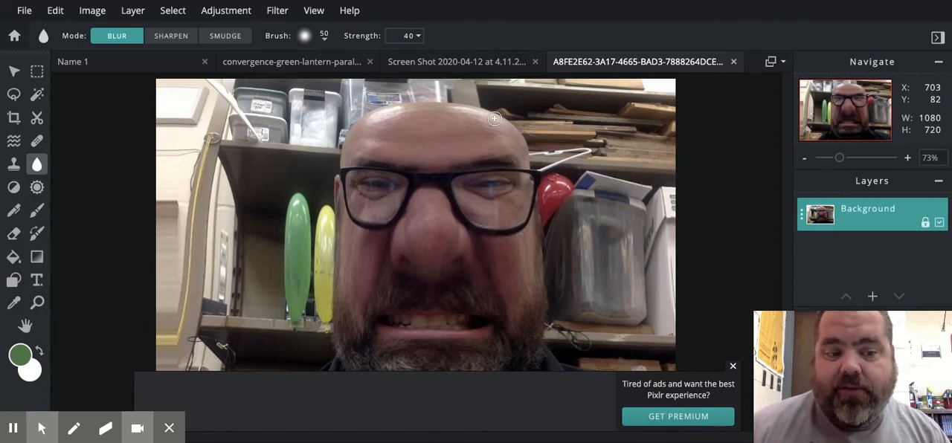
{"action": "scroll", "coordinate": [494, 119], "scroll_direction": "up", "scroll_amount": 2}
{"action": "scroll", "coordinate": [521, 130], "scroll_direction": "down", "scroll_amount": 2}
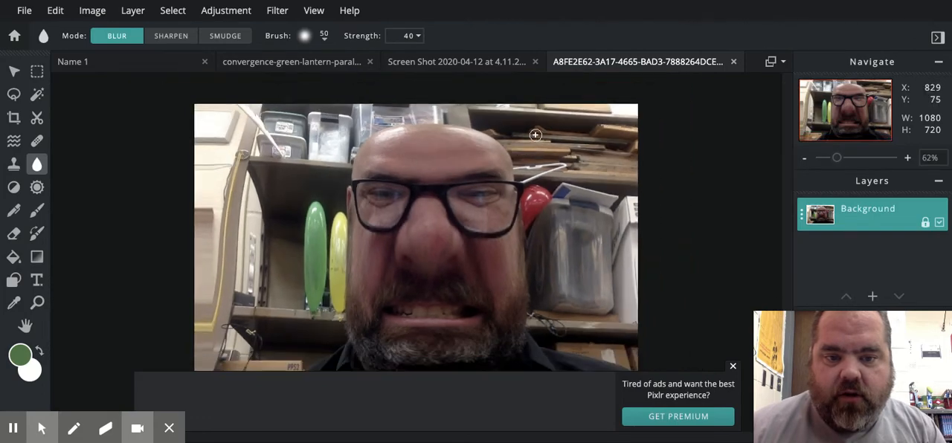
{"action": "scroll", "coordinate": [528, 132], "scroll_direction": "up", "scroll_amount": 3}
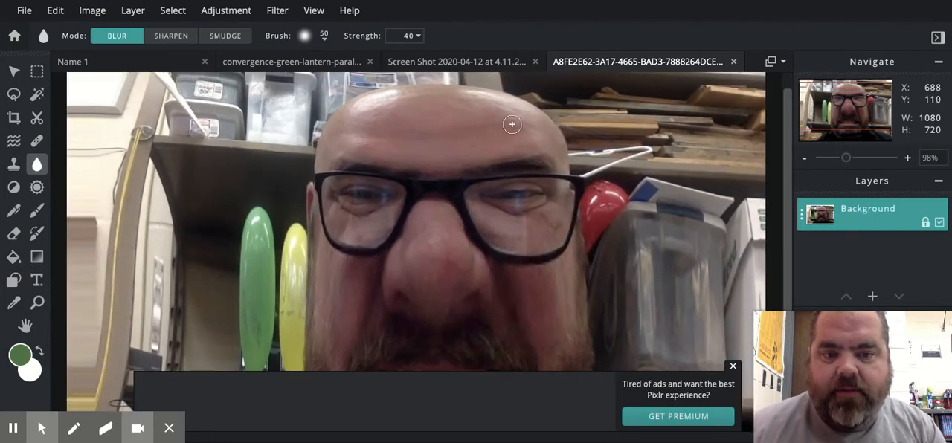
{"action": "left_click", "coordinate": [499, 97]}
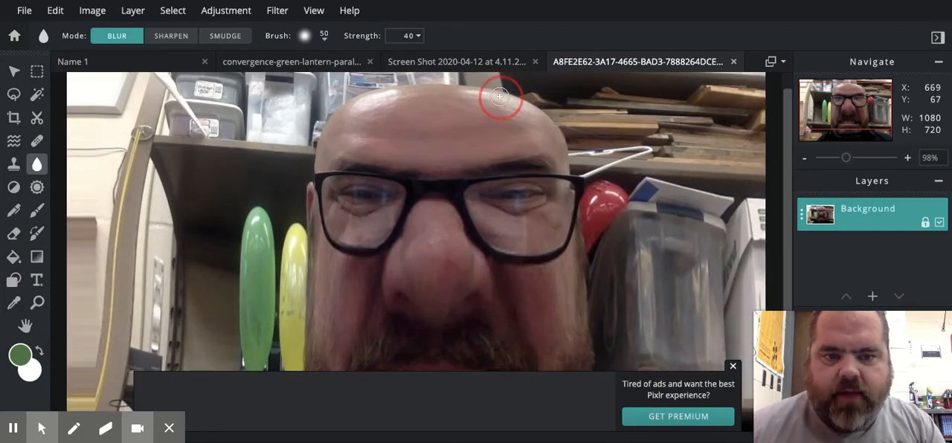
{"action": "mouse_move", "coordinate": [498, 96]}
{"action": "left_mouse_down"}
{"action": "mouse_move", "coordinate": [568, 127]}
{"action": "mouse_move", "coordinate": [585, 156]}
{"action": "mouse_move", "coordinate": [570, 158]}
{"action": "mouse_move", "coordinate": [553, 117]}
{"action": "mouse_move", "coordinate": [493, 97]}
{"action": "mouse_move", "coordinate": [546, 109]}
{"action": "mouse_move", "coordinate": [570, 154]}
{"action": "mouse_move", "coordinate": [508, 91]}
{"action": "mouse_move", "coordinate": [538, 92]}
{"action": "mouse_move", "coordinate": [583, 159]}
{"action": "left_mouse_up"}
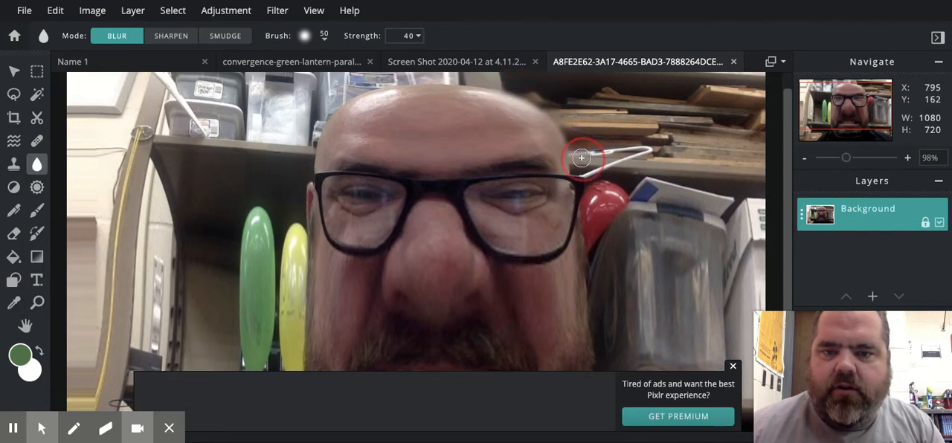
Step: Raise the blur strength to 93 and blur the same forehead edge again
{"action": "left_click", "coordinate": [421, 42]}
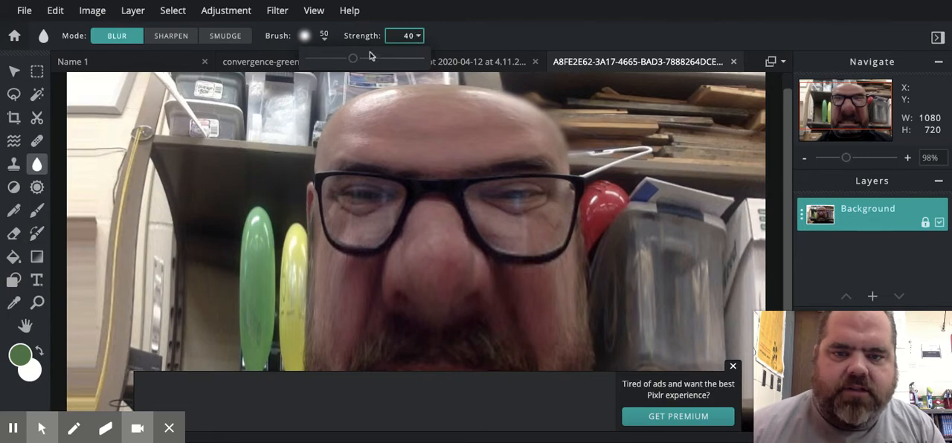
{"action": "left_click_drag", "start_coordinate": [352, 58], "coordinate": [411, 58]}
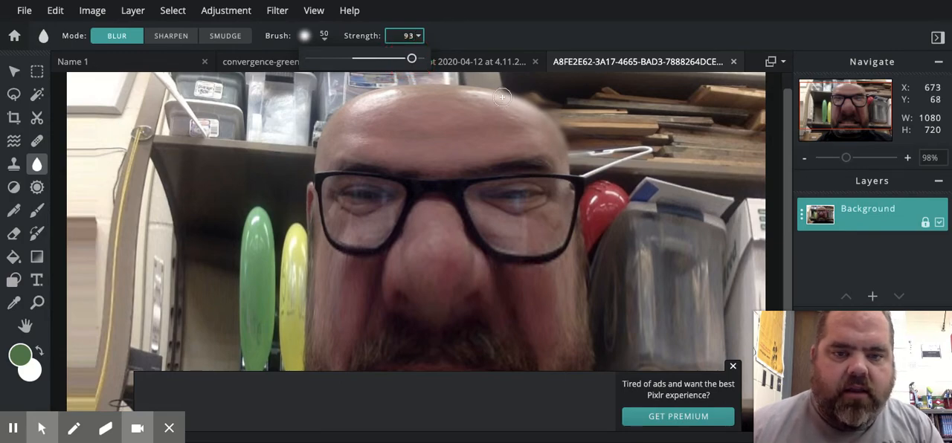
{"action": "mouse_move", "coordinate": [503, 98]}
{"action": "left_mouse_down"}
{"action": "mouse_move", "coordinate": [564, 139]}
{"action": "mouse_move", "coordinate": [506, 76]}
{"action": "mouse_move", "coordinate": [441, 81]}
{"action": "mouse_move", "coordinate": [546, 100]}
{"action": "mouse_move", "coordinate": [566, 118]}
{"action": "mouse_move", "coordinate": [482, 89]}
{"action": "mouse_move", "coordinate": [546, 116]}
{"action": "mouse_move", "coordinate": [558, 129]}
{"action": "mouse_move", "coordinate": [491, 88]}
{"action": "mouse_move", "coordinate": [556, 144]}
{"action": "left_mouse_up"}
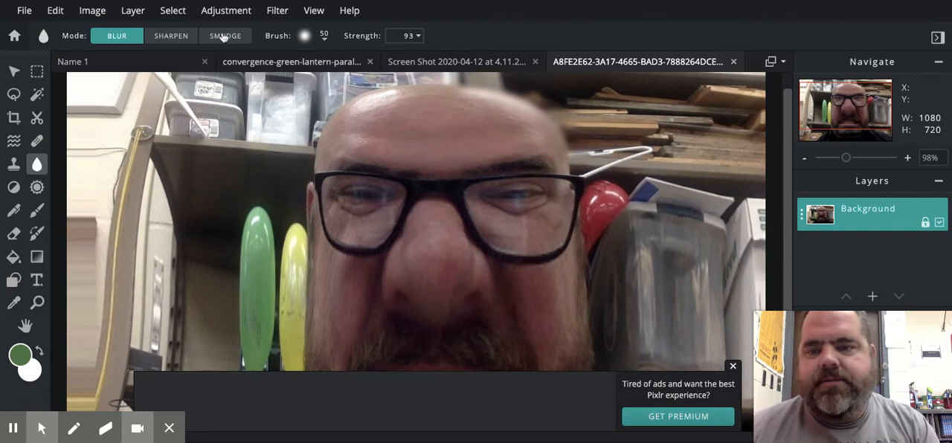
Step: Sharpen the glasses frame around the eye nearest the balloons, and the green and yellow balloons, at strength 93
{"action": "left_click", "coordinate": [171, 38]}
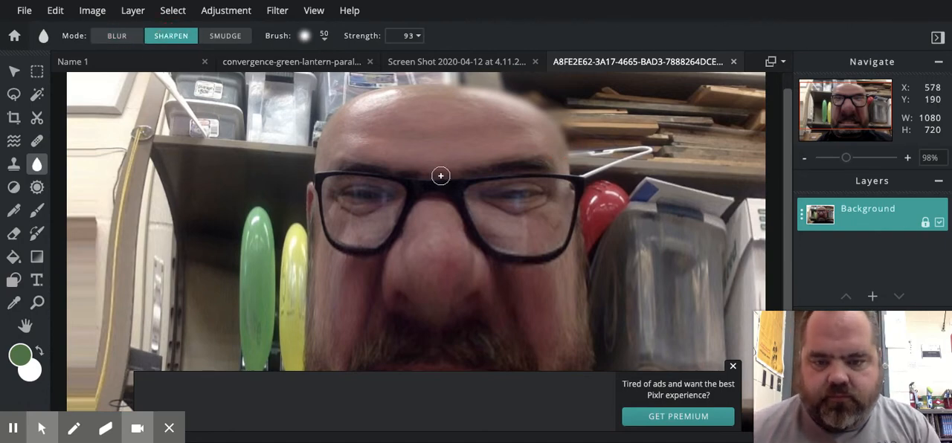
{"action": "mouse_move", "coordinate": [357, 196]}
{"action": "left_mouse_down"}
{"action": "mouse_move", "coordinate": [393, 196]}
{"action": "mouse_move", "coordinate": [344, 194]}
{"action": "mouse_move", "coordinate": [317, 200]}
{"action": "mouse_move", "coordinate": [320, 209]}
{"action": "mouse_move", "coordinate": [396, 241]}
{"action": "mouse_move", "coordinate": [340, 233]}
{"action": "mouse_move", "coordinate": [321, 209]}
{"action": "mouse_move", "coordinate": [367, 211]}
{"action": "mouse_move", "coordinate": [387, 196]}
{"action": "mouse_move", "coordinate": [373, 176]}
{"action": "mouse_move", "coordinate": [319, 172]}
{"action": "left_mouse_up"}
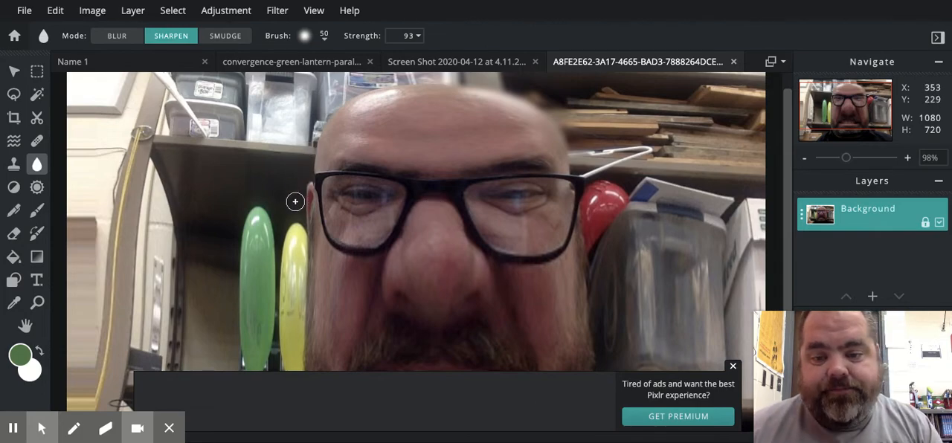
{"action": "mouse_move", "coordinate": [269, 213]}
{"action": "left_mouse_down"}
{"action": "mouse_move", "coordinate": [242, 218]}
{"action": "mouse_move", "coordinate": [315, 230]}
{"action": "mouse_move", "coordinate": [188, 244]}
{"action": "mouse_move", "coordinate": [289, 252]}
{"action": "mouse_move", "coordinate": [322, 245]}
{"action": "mouse_move", "coordinate": [209, 256]}
{"action": "mouse_move", "coordinate": [297, 245]}
{"action": "left_mouse_up"}
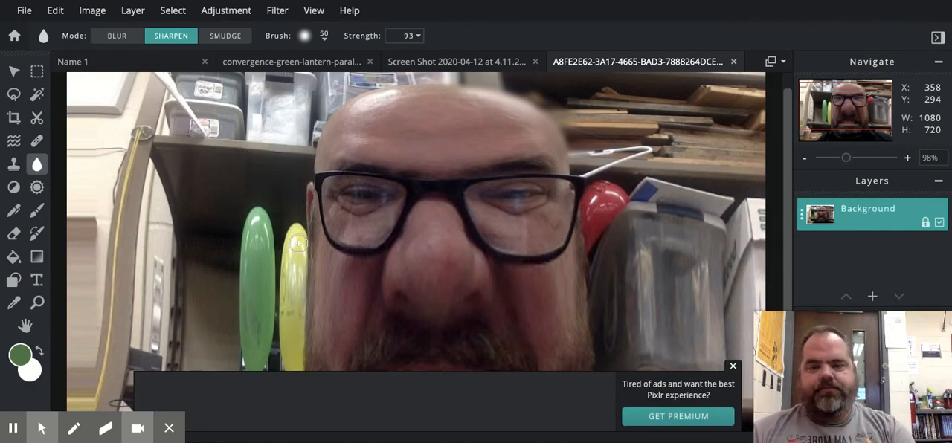
Step: Smudge the glasses, the balloons and the face with long strokes in Smudge mode at strength 93
{"action": "left_click", "coordinate": [226, 39]}
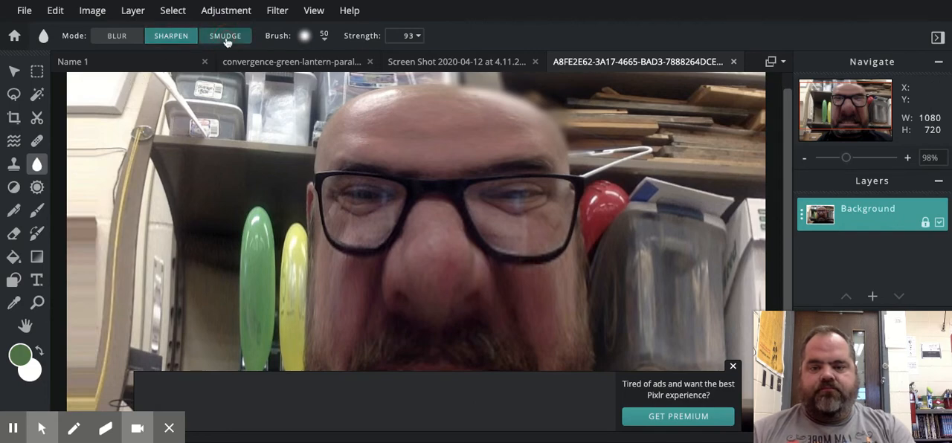
{"action": "left_click", "coordinate": [226, 38]}
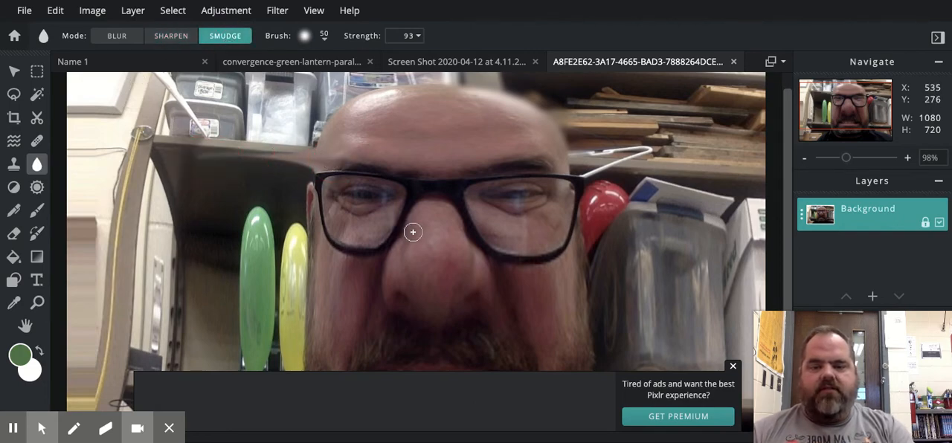
{"action": "mouse_move", "coordinate": [383, 176]}
{"action": "left_mouse_down"}
{"action": "mouse_move", "coordinate": [298, 148]}
{"action": "mouse_move", "coordinate": [213, 165]}
{"action": "mouse_move", "coordinate": [196, 185]}
{"action": "mouse_move", "coordinate": [259, 222]}
{"action": "mouse_move", "coordinate": [364, 223]}
{"action": "left_mouse_up"}
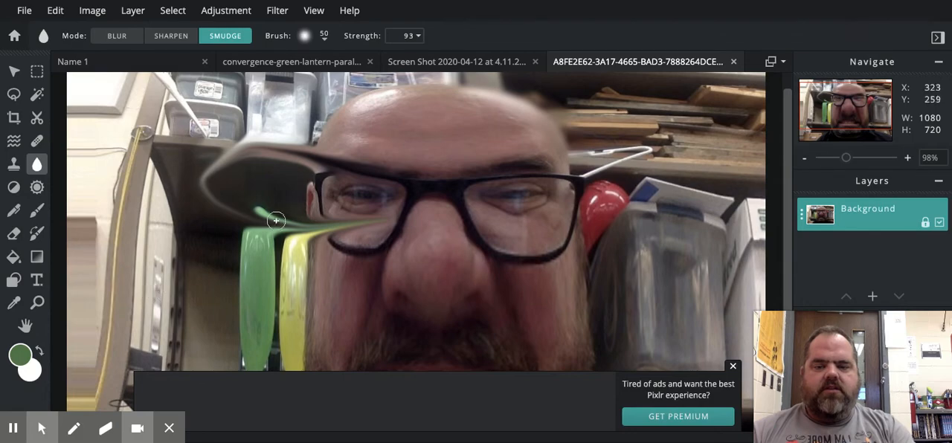
{"action": "mouse_move", "coordinate": [267, 246]}
{"action": "left_mouse_down"}
{"action": "mouse_move", "coordinate": [216, 245]}
{"action": "mouse_move", "coordinate": [212, 214]}
{"action": "mouse_move", "coordinate": [230, 194]}
{"action": "mouse_move", "coordinate": [293, 198]}
{"action": "mouse_move", "coordinate": [340, 220]}
{"action": "mouse_move", "coordinate": [295, 293]}
{"action": "mouse_move", "coordinate": [452, 153]}
{"action": "mouse_move", "coordinate": [313, 246]}
{"action": "mouse_move", "coordinate": [592, 170]}
{"action": "mouse_move", "coordinate": [542, 251]}
{"action": "mouse_move", "coordinate": [430, 346]}
{"action": "mouse_move", "coordinate": [457, 357]}
{"action": "left_mouse_up"}
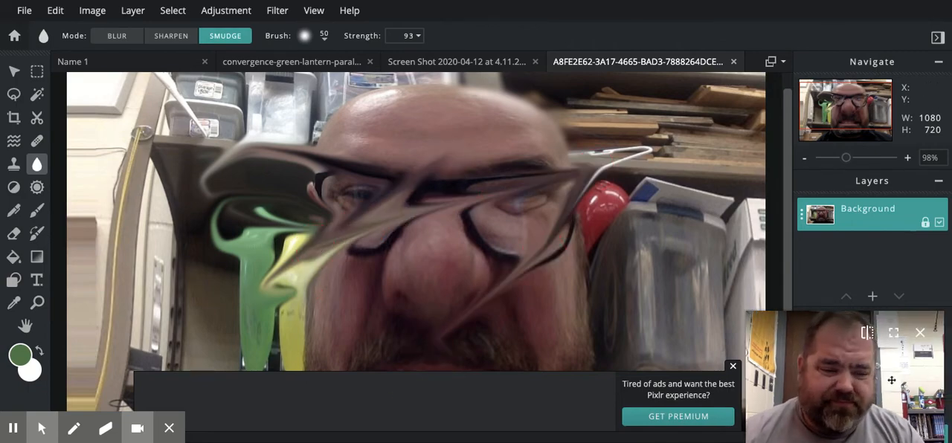
Step: Revert the photo to its originally opened state in the edit history
{"action": "left_click_drag", "start_coordinate": [891, 376], "coordinate": [692, 138]}
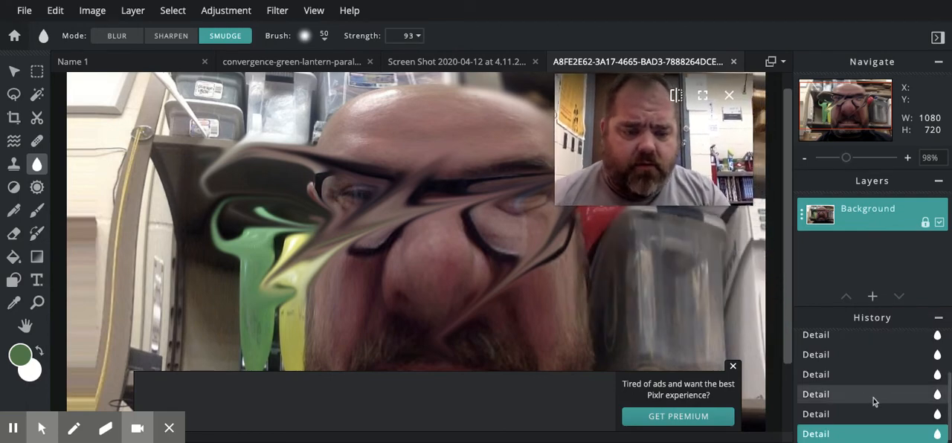
{"action": "scroll", "coordinate": [868, 357], "scroll_direction": "up", "scroll_amount": 1}
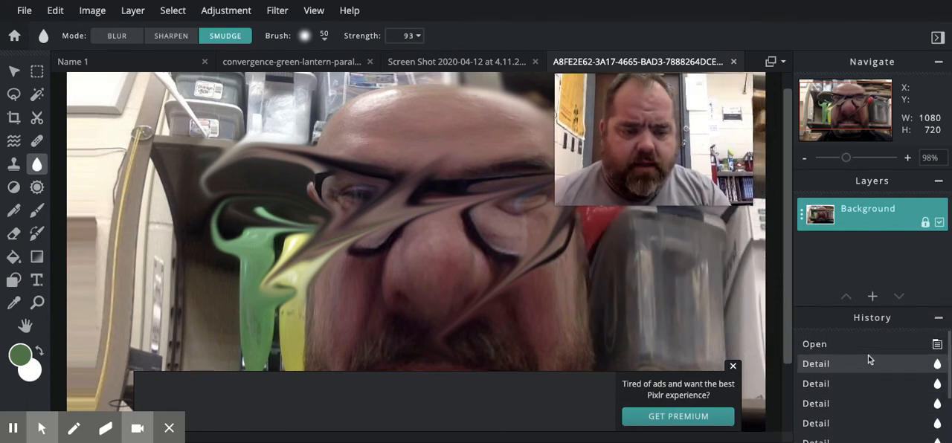
{"action": "left_click", "coordinate": [857, 350]}
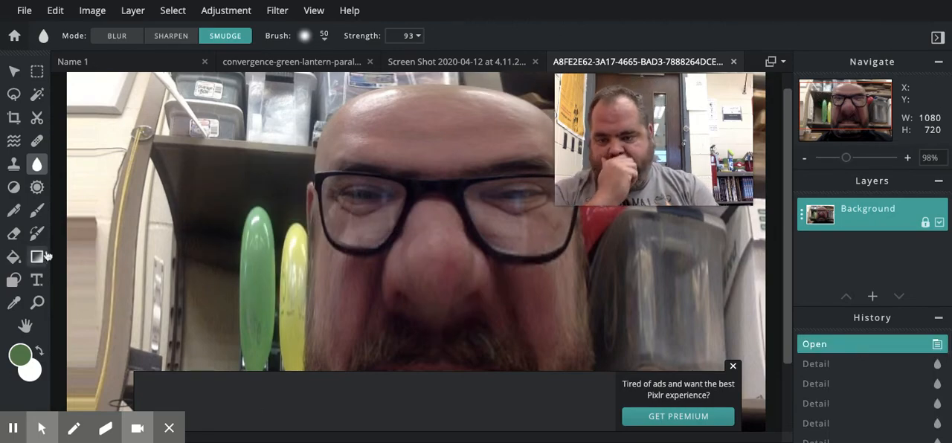
Step: Choose the Clone stamp tool and give it the hard round 100 px brush preset
{"action": "left_click", "coordinate": [12, 166]}
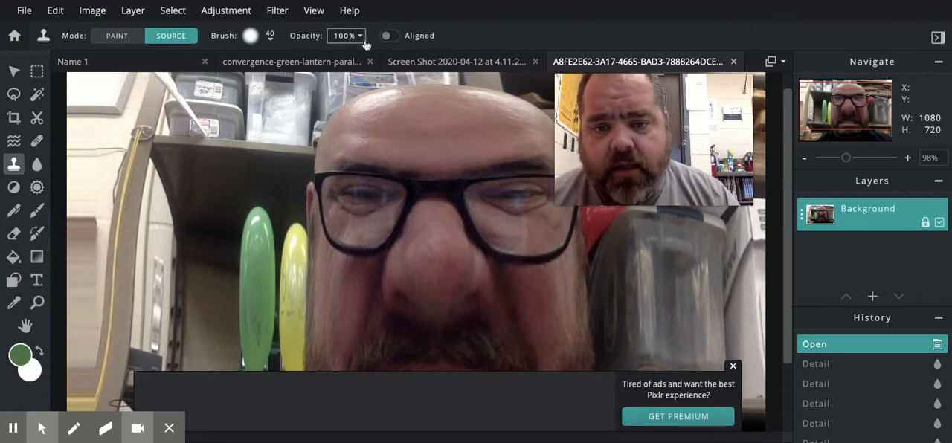
{"action": "left_click", "coordinate": [270, 39]}
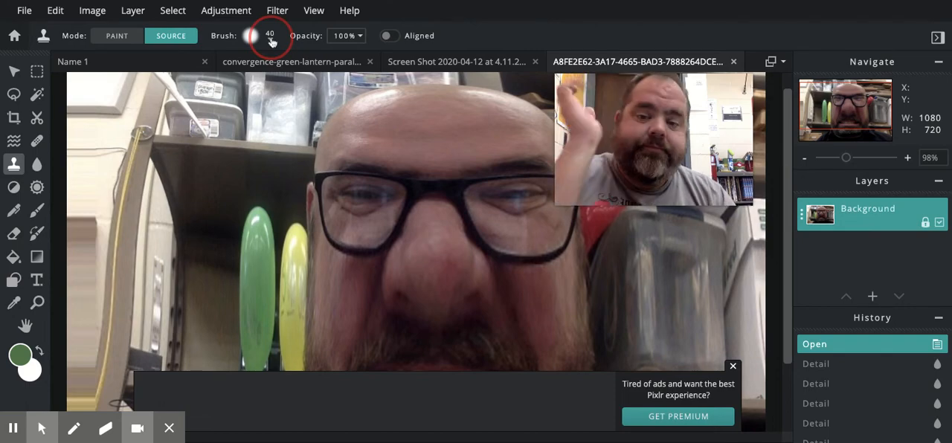
{"action": "left_click", "coordinate": [269, 37]}
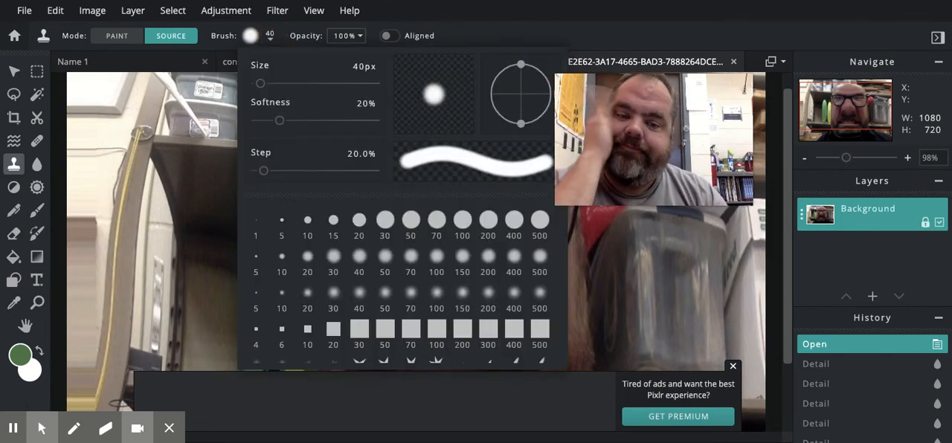
{"action": "left_click", "coordinate": [460, 225]}
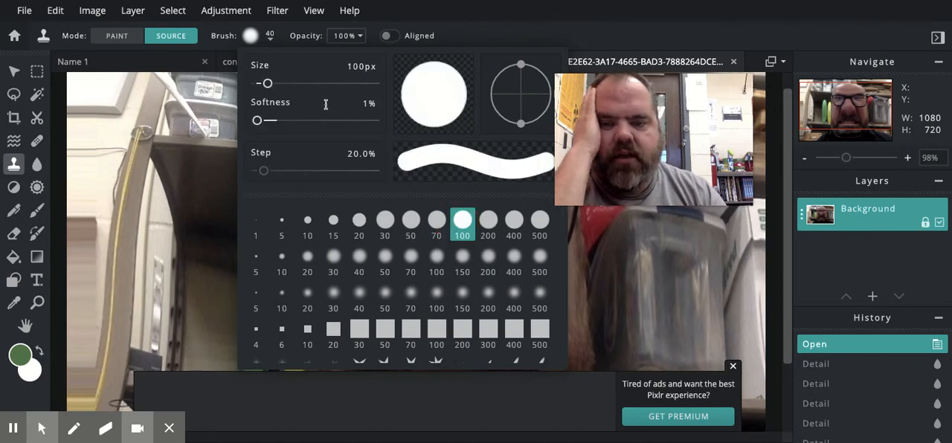
{"action": "left_click", "coordinate": [229, 196]}
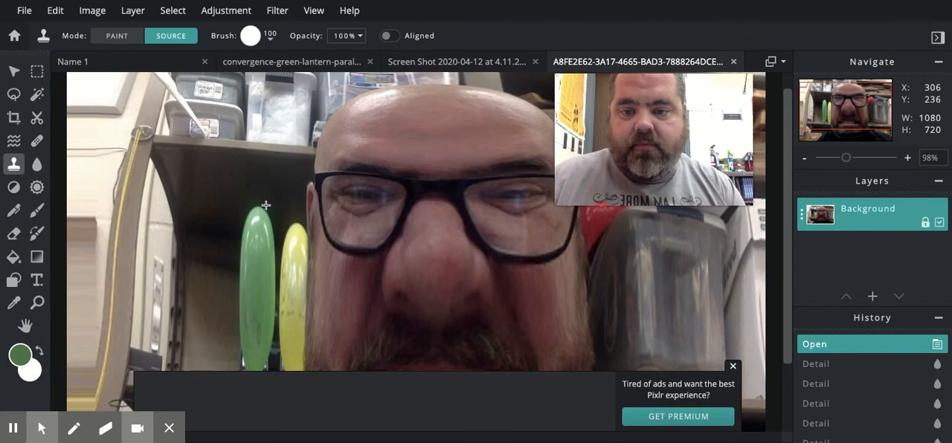
Step: Clone the green and yellow balloons from a source on the green one over the shelf's side and the face, and revert to the opened photo
{"action": "left_click", "coordinate": [252, 238]}
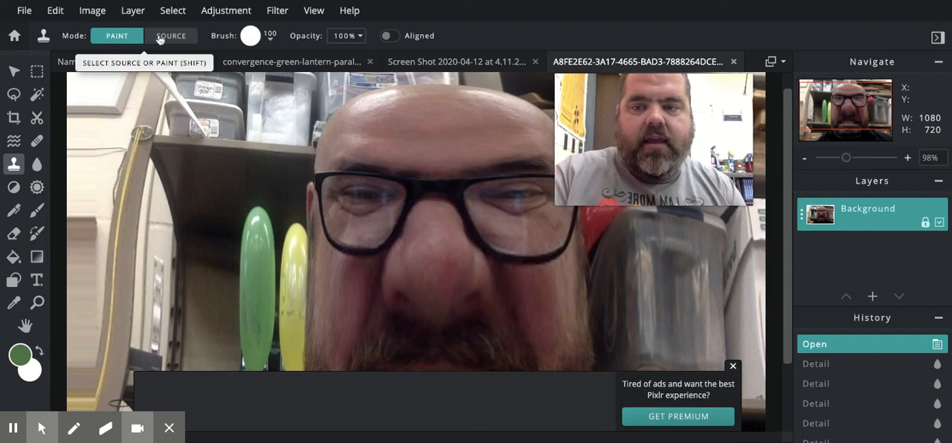
{"action": "mouse_move", "coordinate": [165, 187]}
{"action": "left_mouse_down"}
{"action": "mouse_move", "coordinate": [162, 274]}
{"action": "mouse_move", "coordinate": [175, 148]}
{"action": "mouse_move", "coordinate": [192, 286]}
{"action": "mouse_move", "coordinate": [199, 141]}
{"action": "mouse_move", "coordinate": [183, 230]}
{"action": "left_mouse_up"}
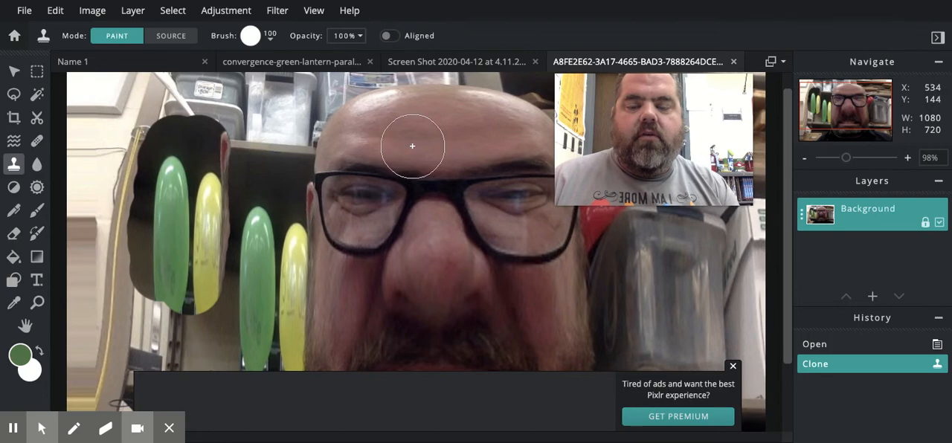
{"action": "mouse_move", "coordinate": [441, 101]}
{"action": "left_mouse_down"}
{"action": "mouse_move", "coordinate": [439, 212]}
{"action": "mouse_move", "coordinate": [442, 115]}
{"action": "mouse_move", "coordinate": [456, 84]}
{"action": "mouse_move", "coordinate": [464, 98]}
{"action": "mouse_move", "coordinate": [451, 169]}
{"action": "mouse_move", "coordinate": [460, 221]}
{"action": "mouse_move", "coordinate": [482, 105]}
{"action": "mouse_move", "coordinate": [472, 230]}
{"action": "left_mouse_up"}
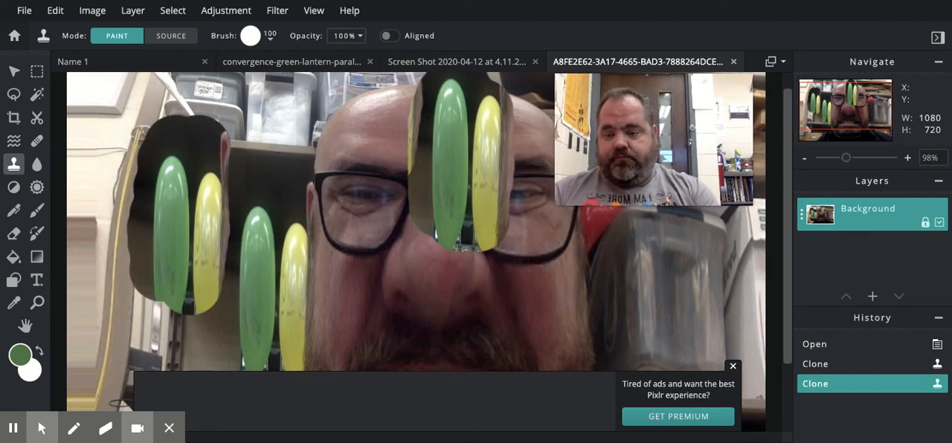
{"action": "left_click", "coordinate": [863, 346]}
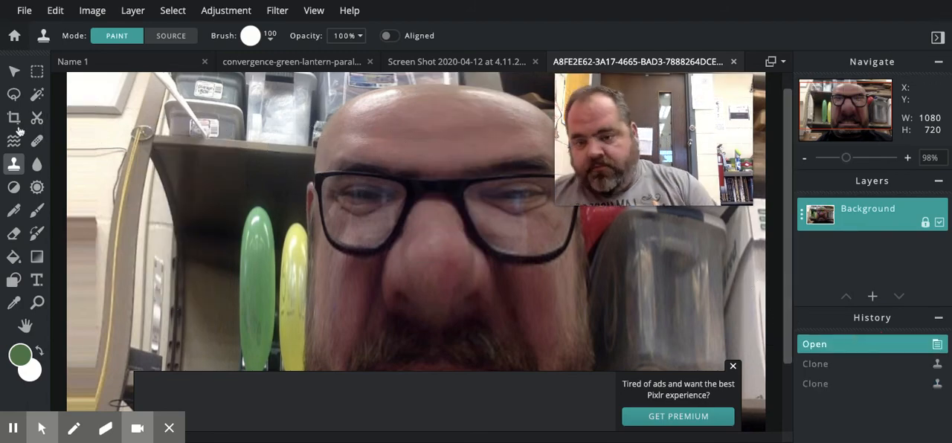
Step: Heal two spots, one below the nose and one on its side, with the Heal tool's Patch method at size 50
{"action": "left_click", "coordinate": [35, 144]}
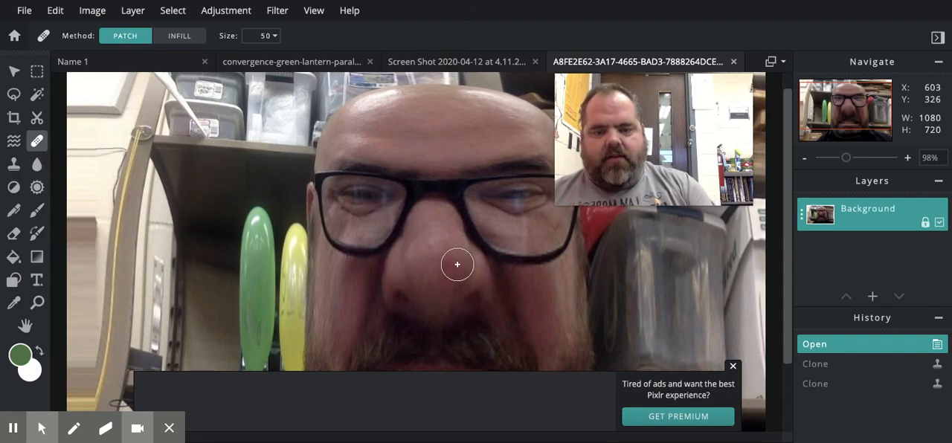
{"action": "left_click", "coordinate": [426, 310]}
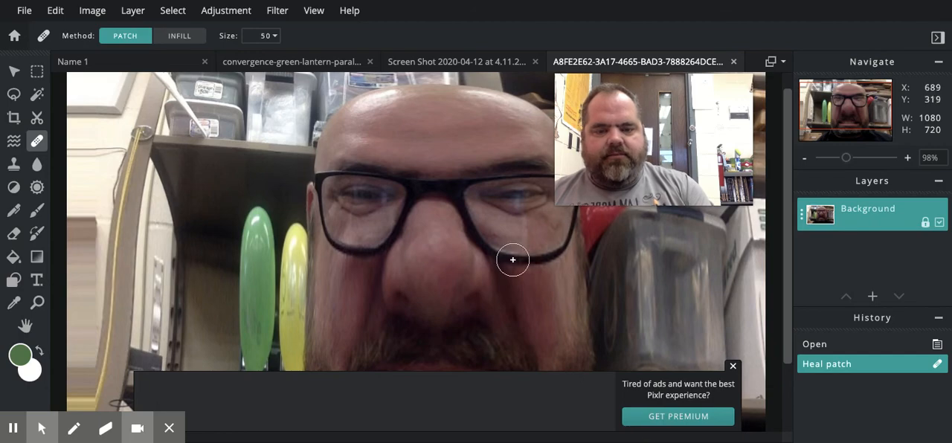
{"action": "left_click", "coordinate": [463, 272]}
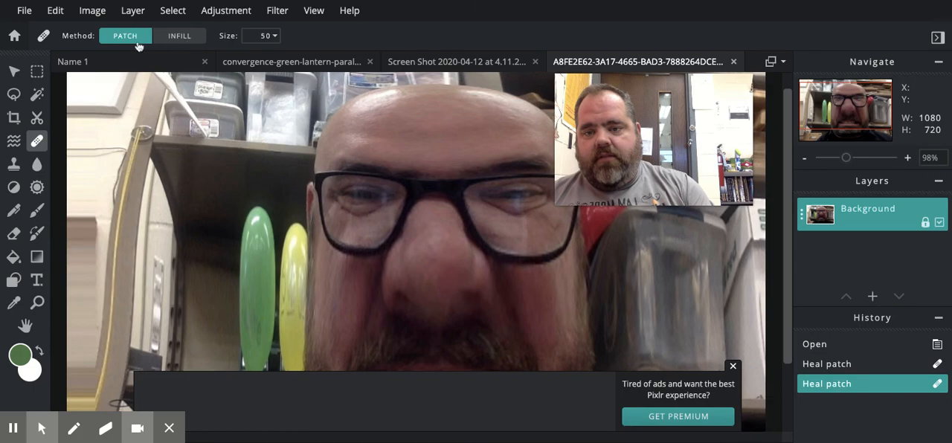
Step: Switch healing to the Infill method and paint over the eyebrow on the balloons' side at size 50
{"action": "left_click", "coordinate": [174, 37]}
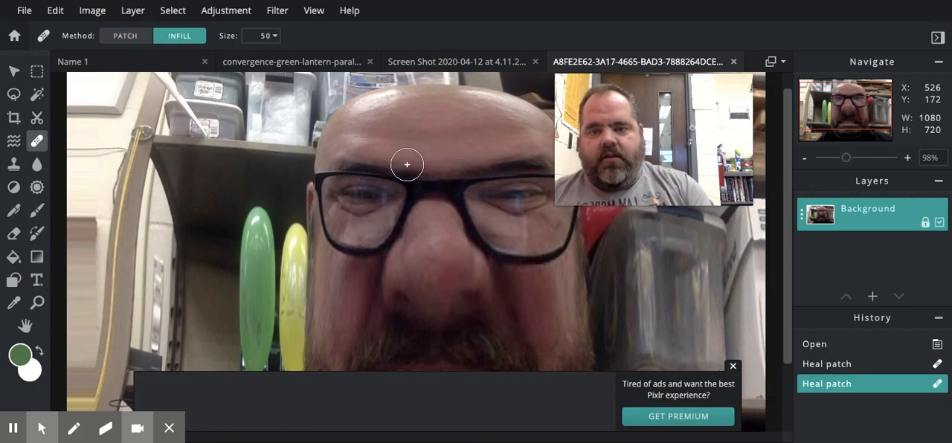
{"action": "left_click_drag", "start_coordinate": [422, 159], "coordinate": [315, 153]}
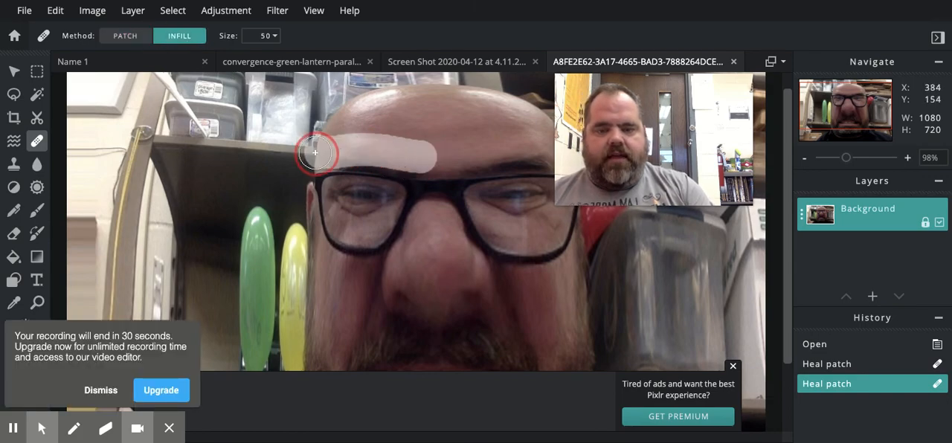